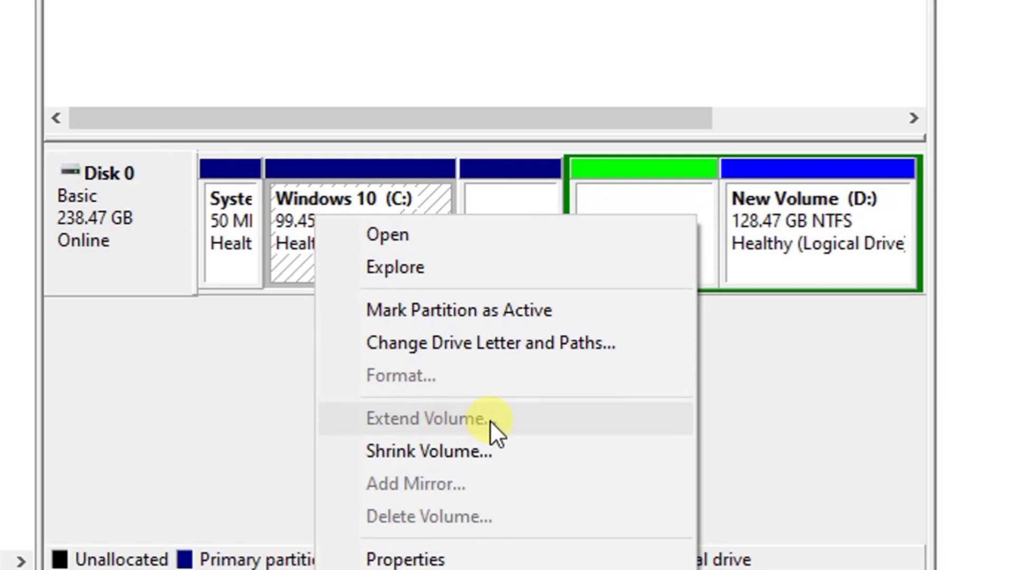
- Check the Extend Volume option of the Windows 10 (C:) partition and inspect the partitions between it and the free space on Disk 0
left_click(820, 380)
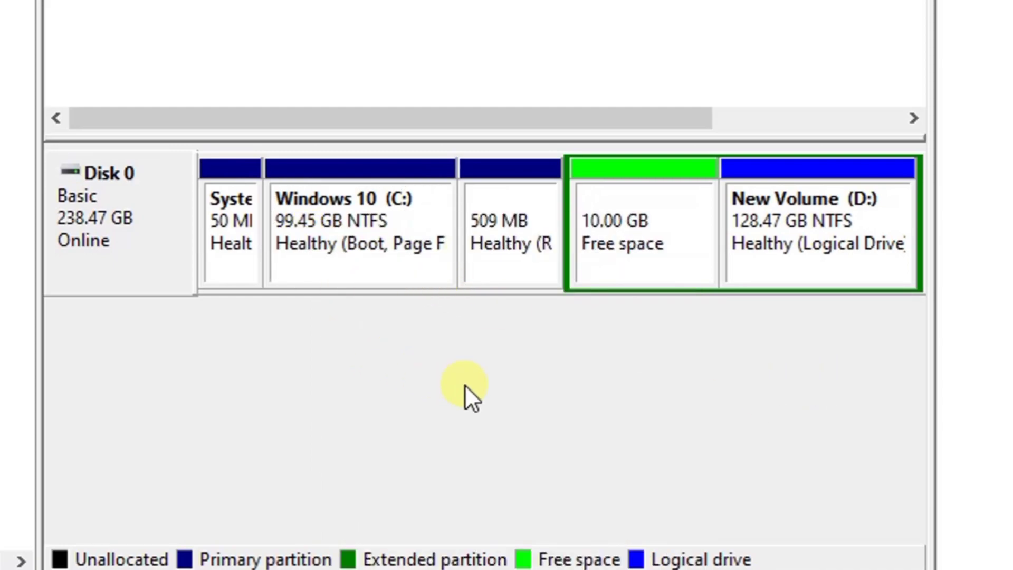
left_click(360, 233)
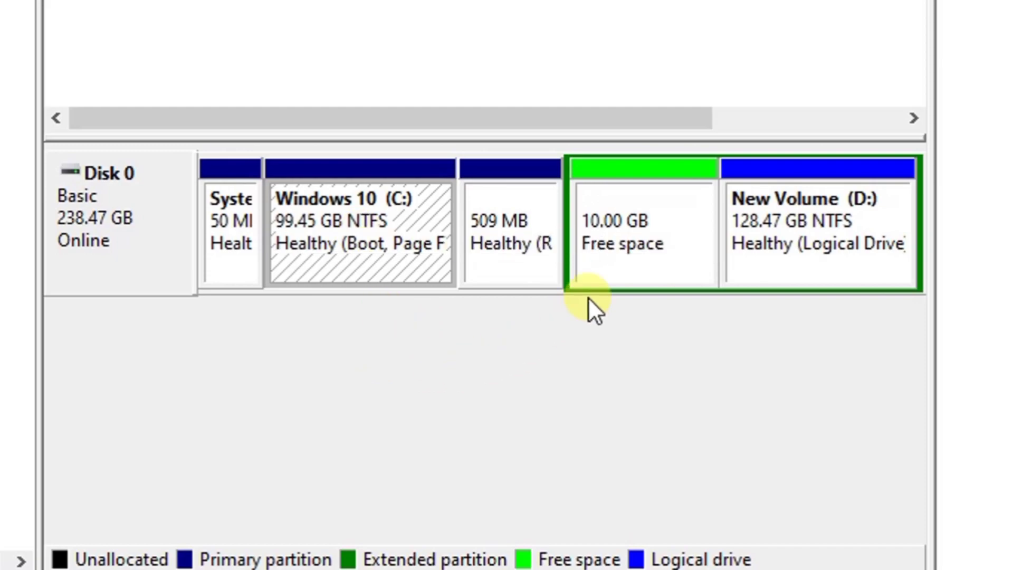
left_click(612, 246)
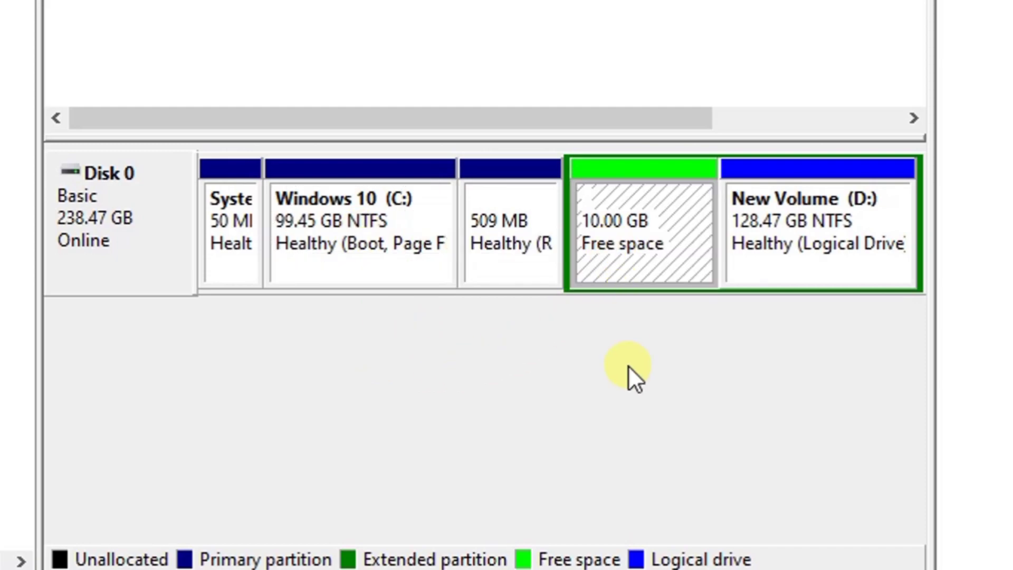
left_click(502, 220)
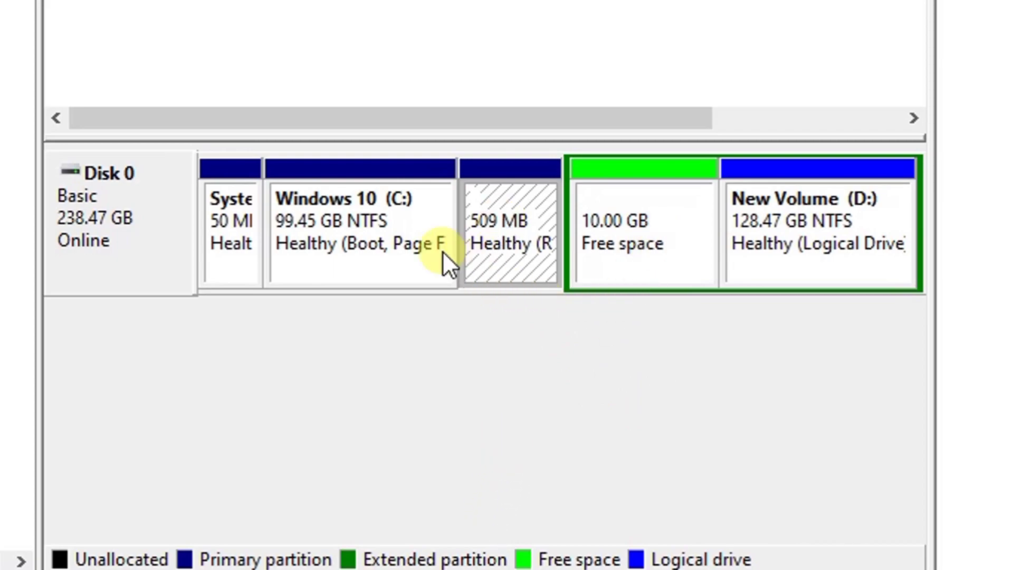
left_click(631, 211)
left_click(395, 249)
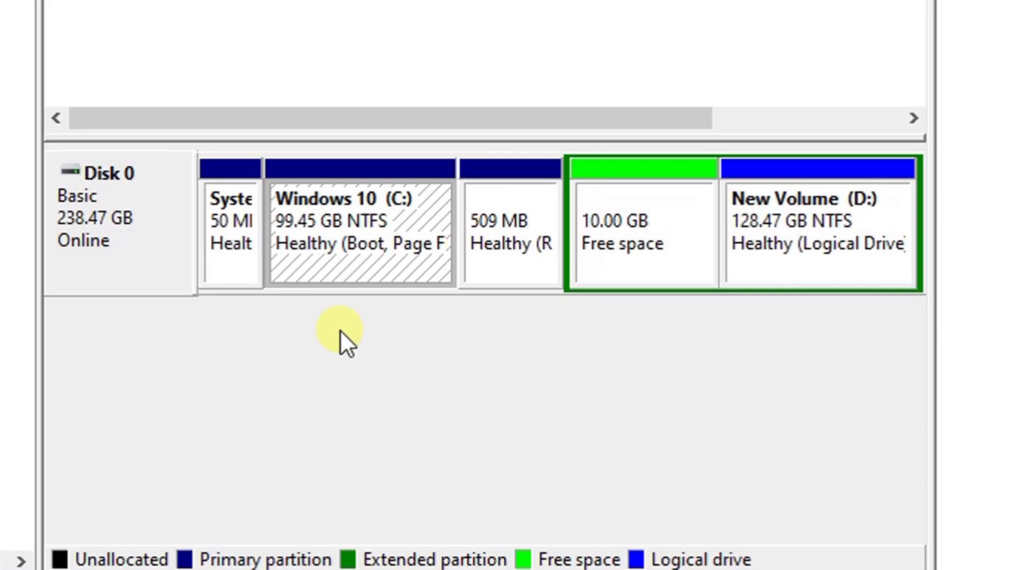
right_click(344, 237)
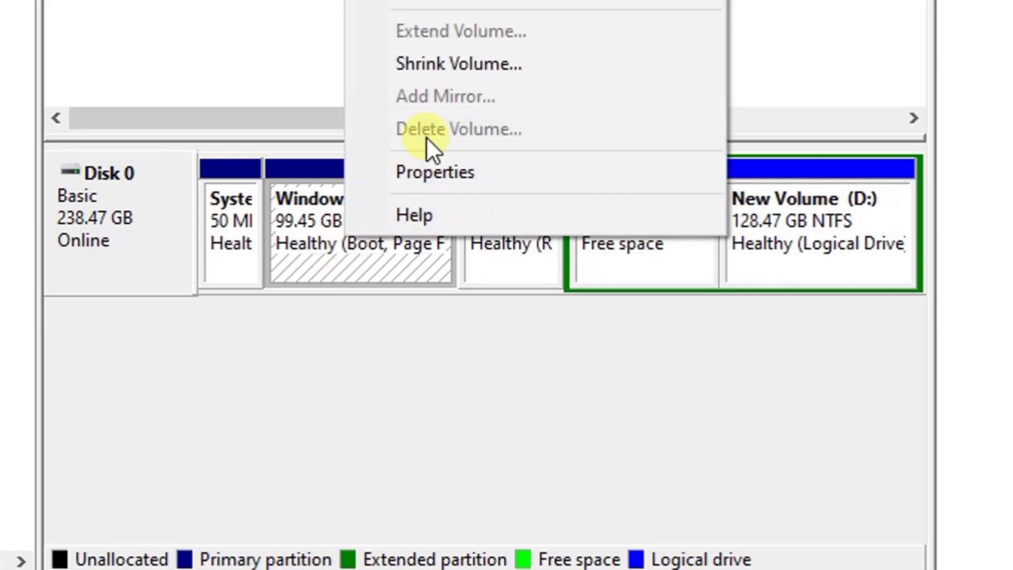
left_click(522, 336)
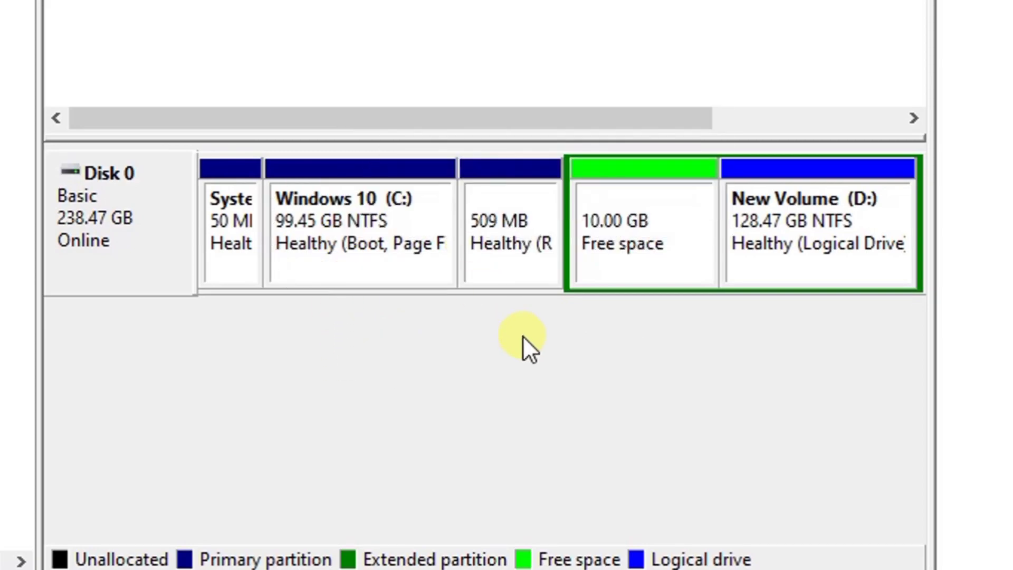
- Compare the volume actions offered for New Volume (D:) with those for the recovery partition beside Windows 10 (C:)
left_click(494, 245)
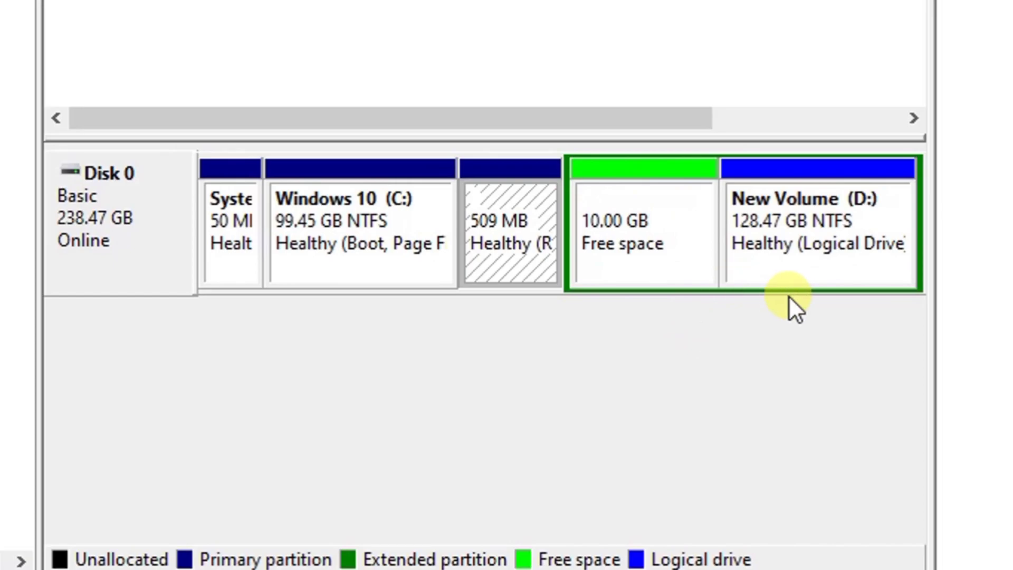
right_click(807, 206)
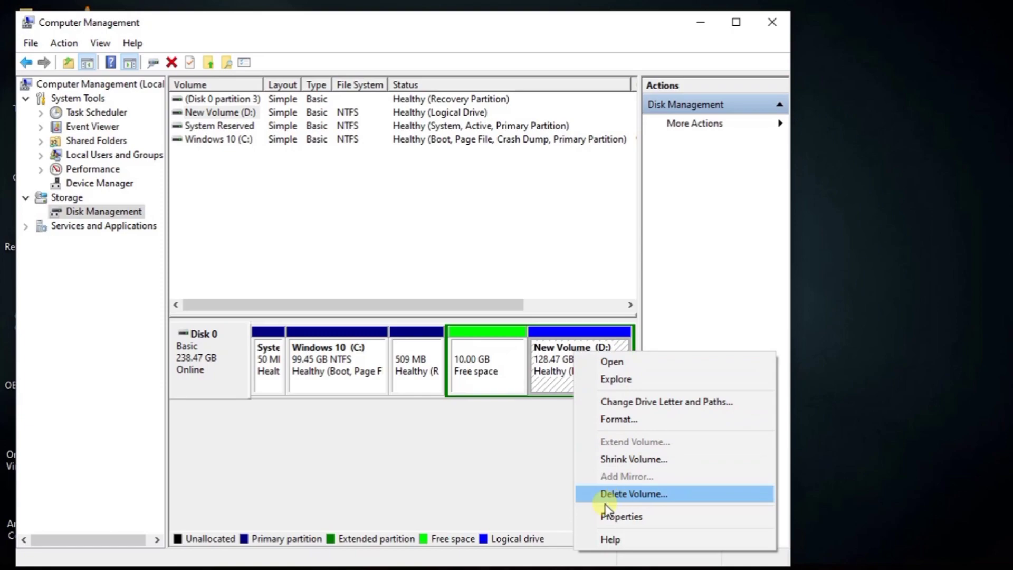
left_click(403, 379)
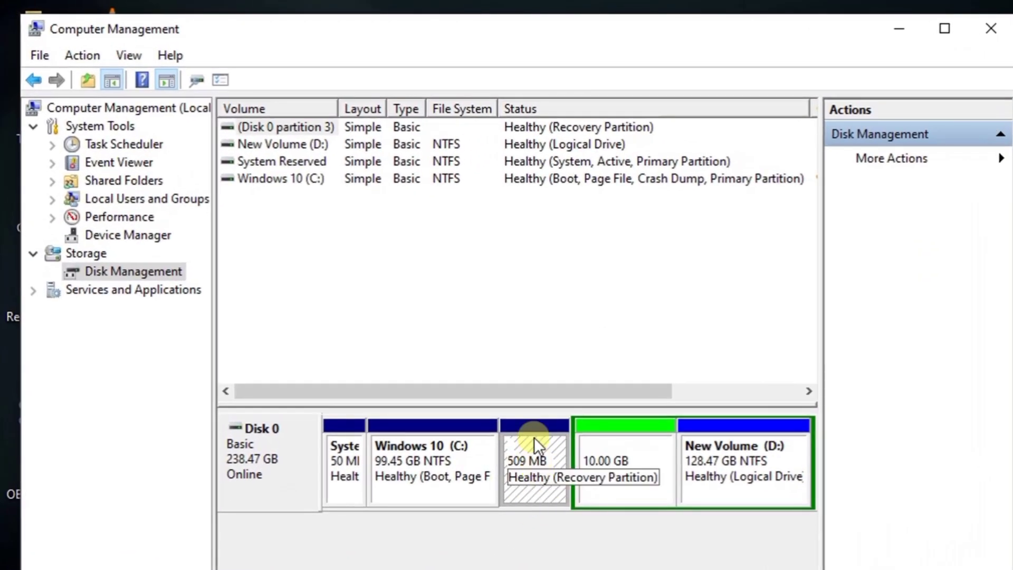
right_click(534, 438)
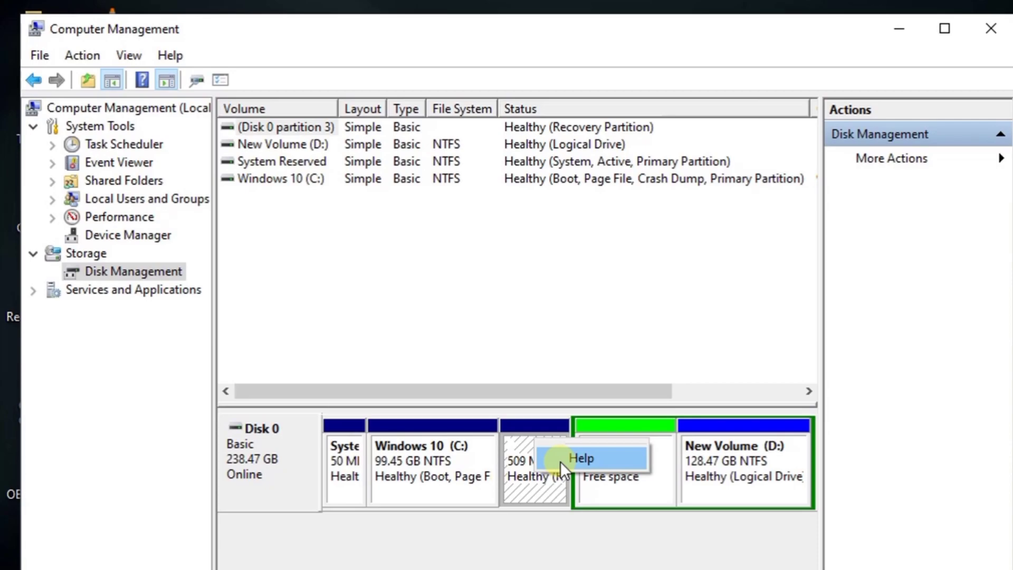
left_click(532, 546)
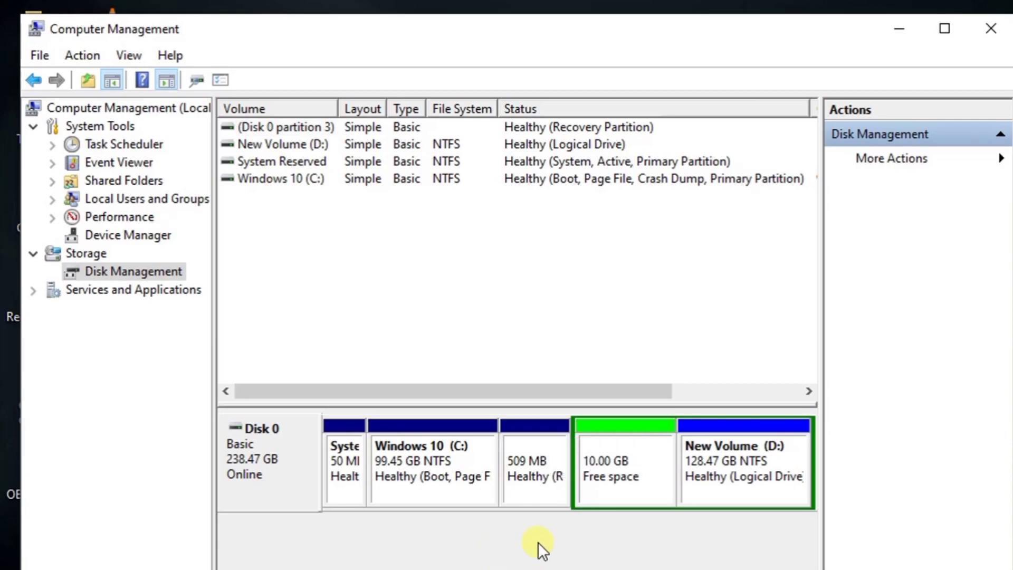
left_click(465, 462)
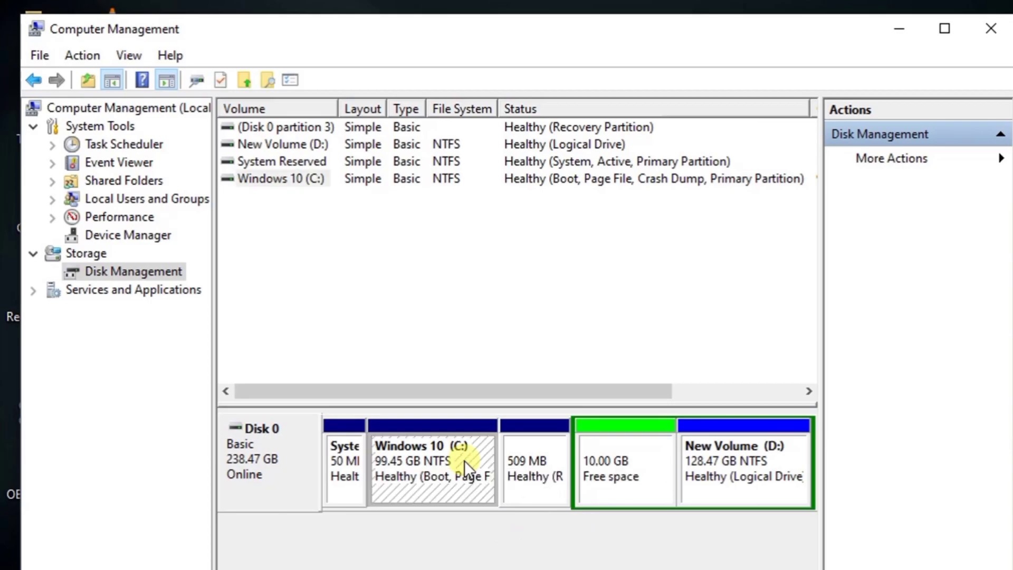
left_click(529, 476)
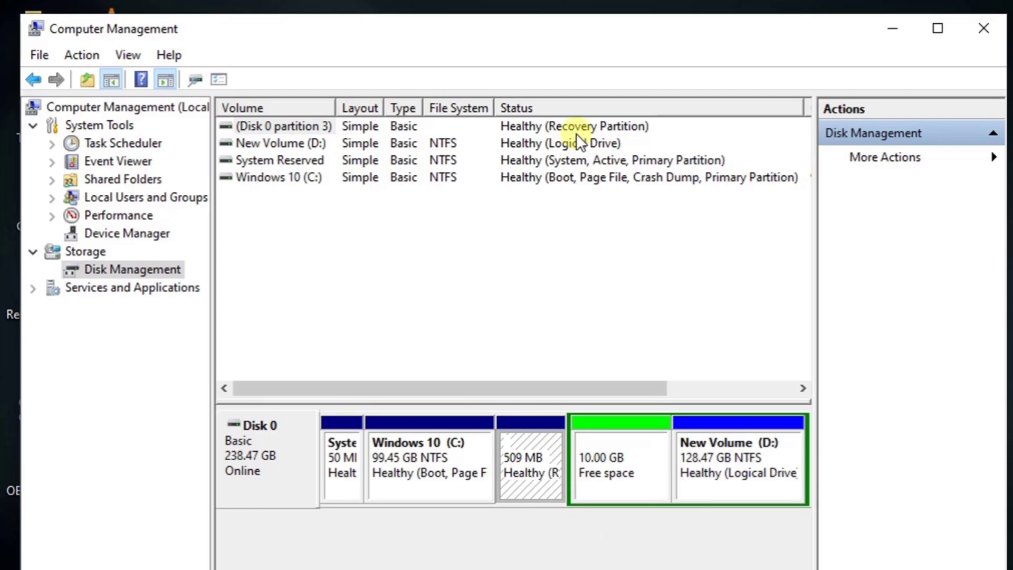
- Maximize the Computer Management window, then find Command Prompt with a cmd search and run it as administrator
left_click_drag(578, 38, 667, 1)
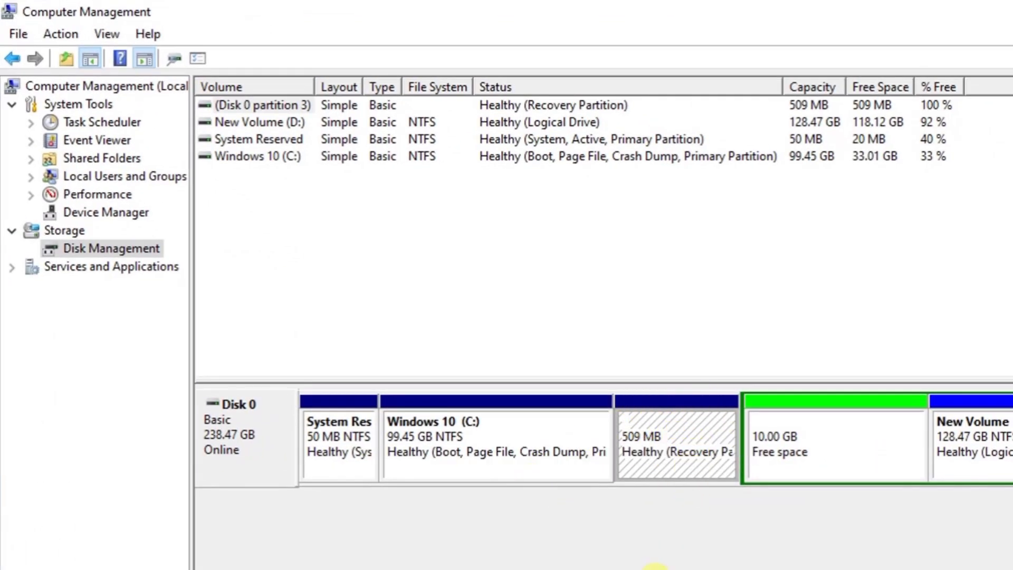
key("super")
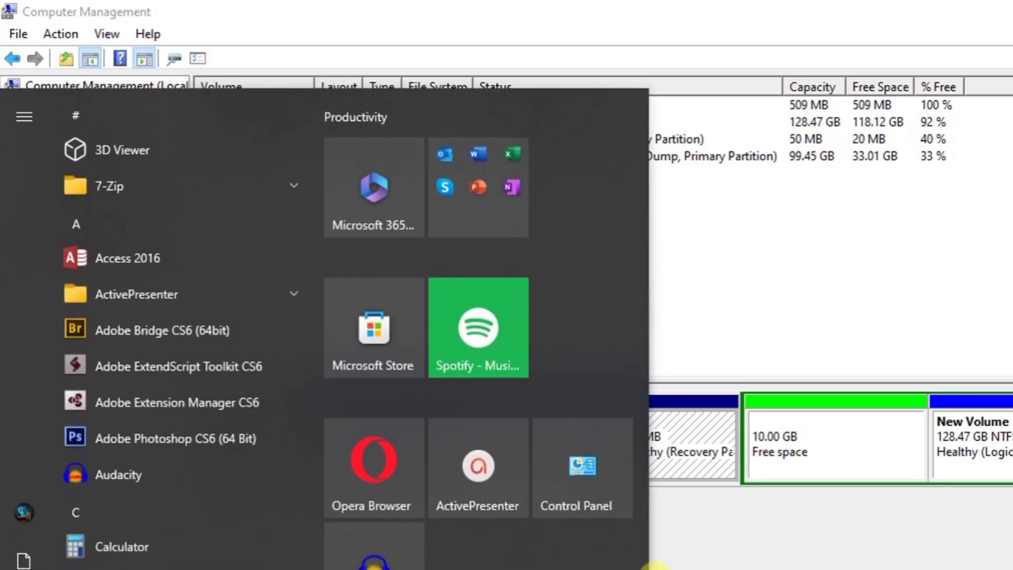
type("cmd")
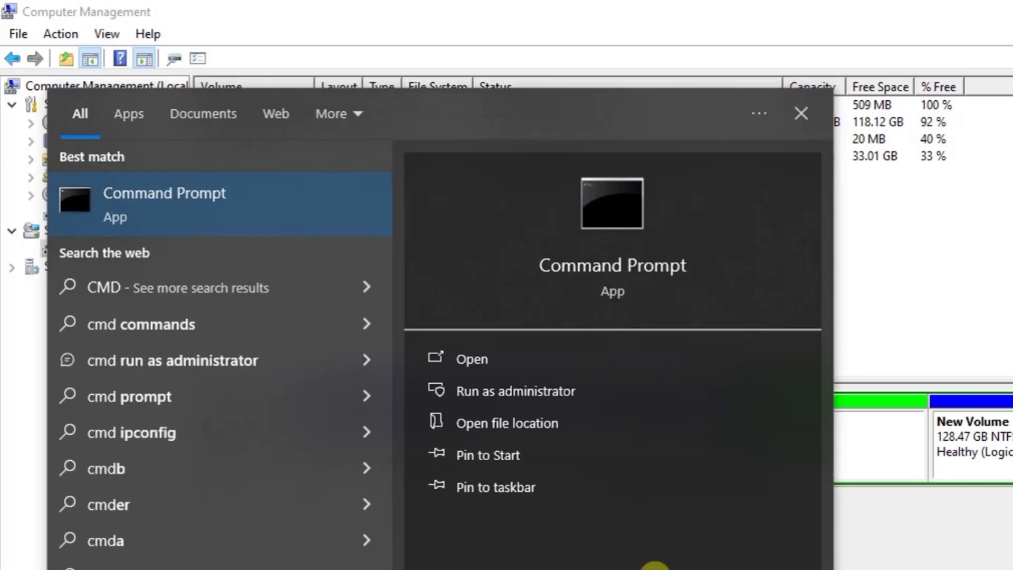
right_click(173, 208)
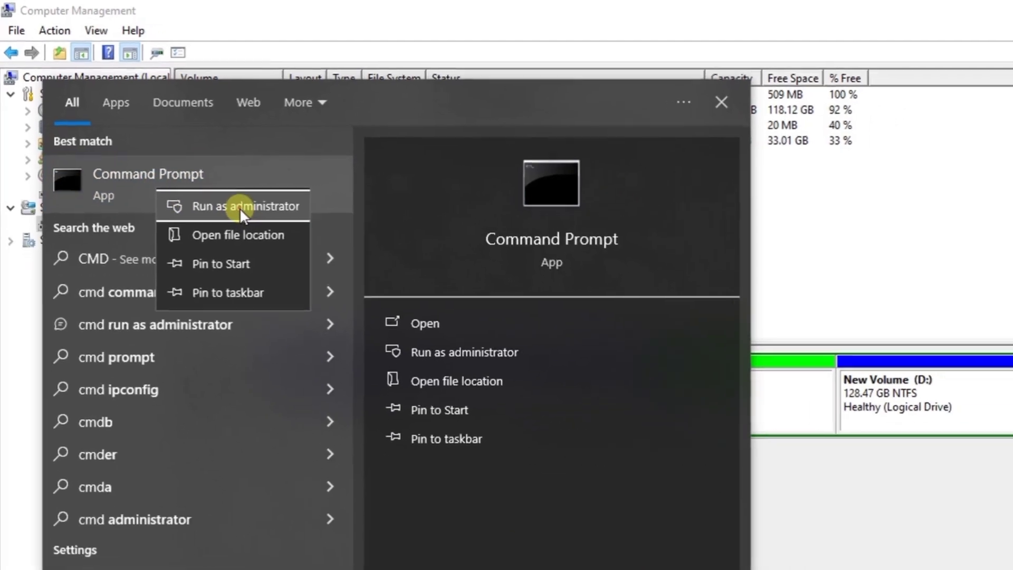
left_click(267, 232)
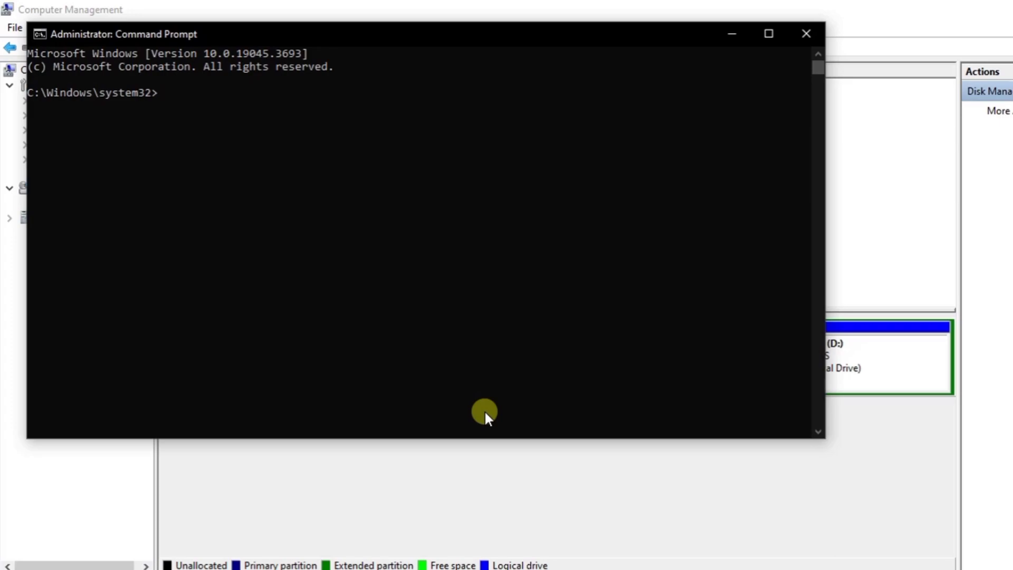
- Start DISKPART in the administrator Command Prompt and list the computer's disks with LIST DISK
type("DISKPART")
key("Return")
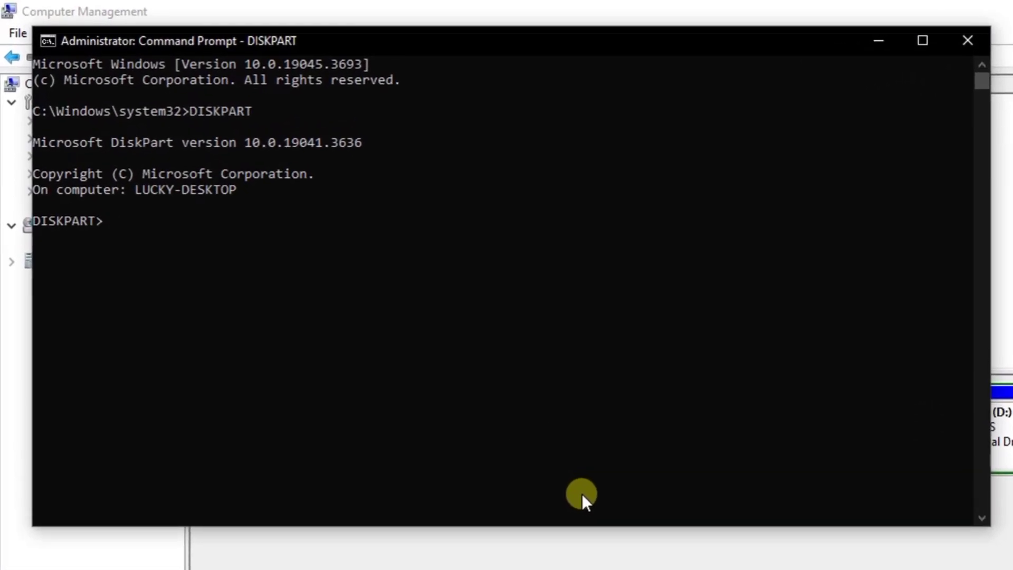
type("LIST DISK")
key("Return")
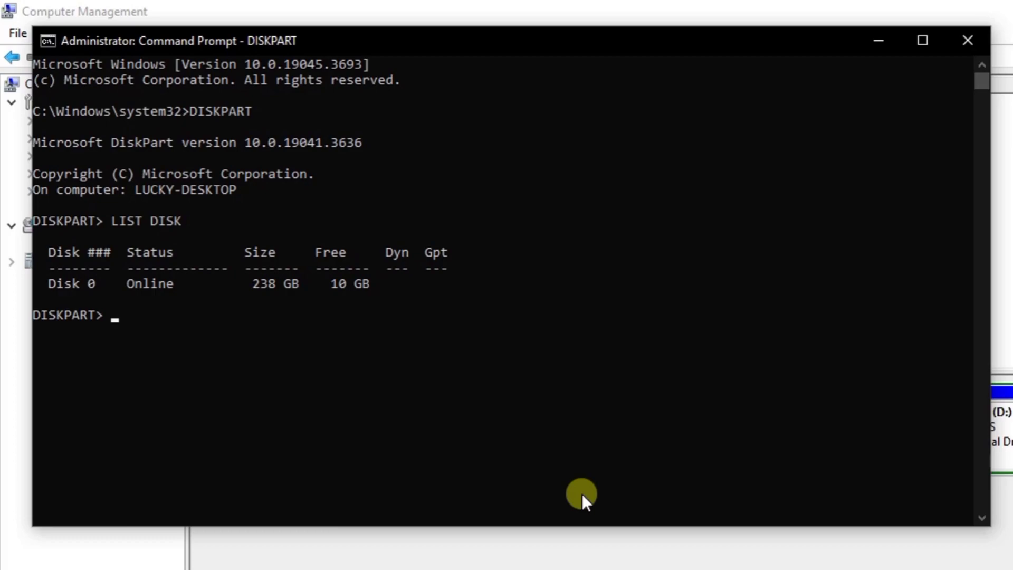
- Select disk 0 in DiskPart and list its partitions with LIST PARTITION
type("SELECT DISK 0")
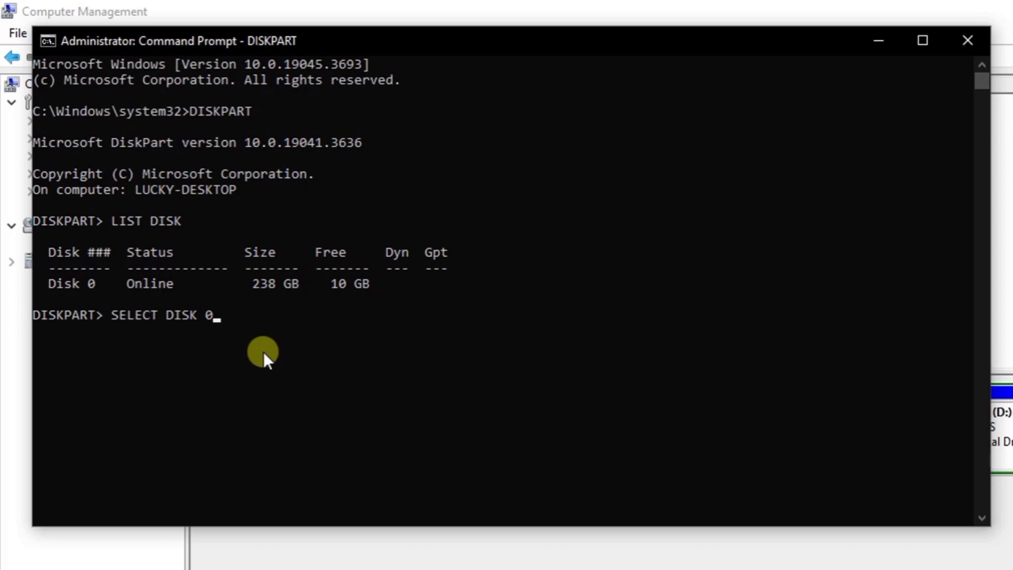
key("Return")
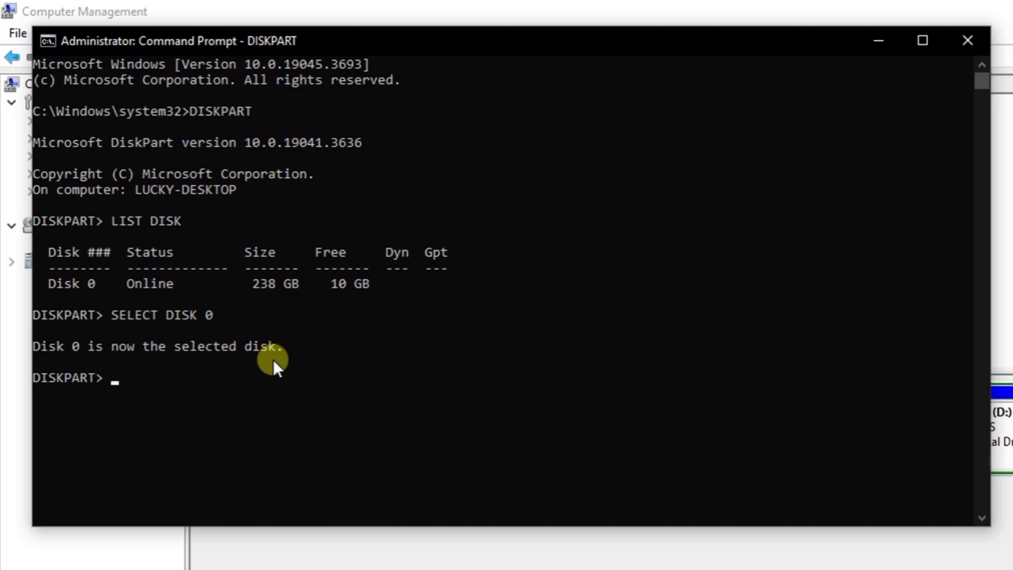
type("LIST PARTITION")
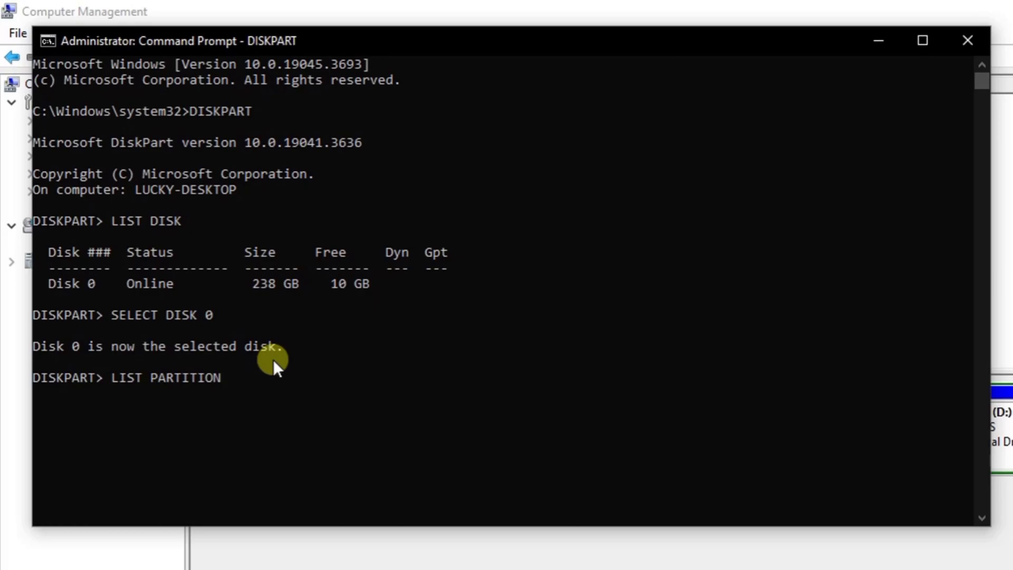
key("Return")
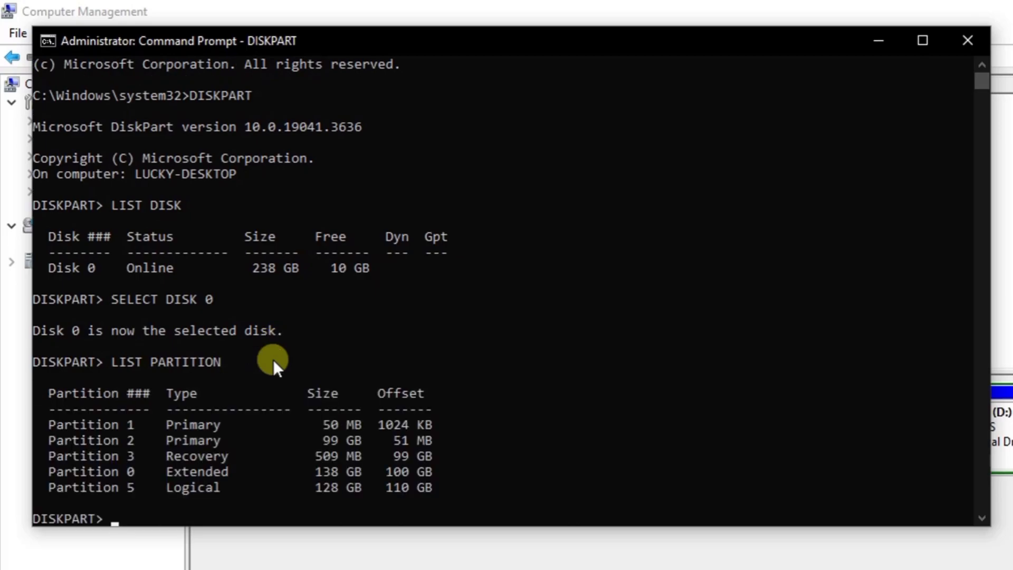
- Match the recovery partition in the DiskPart list against the Disk Management layout and return to the Command Prompt
scroll(334, 358, "down", 2)
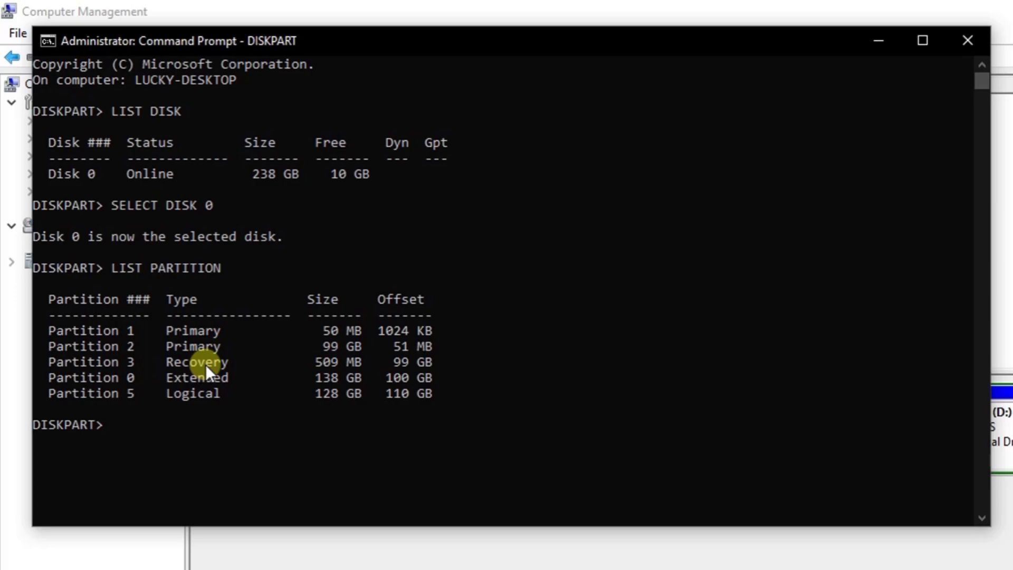
left_click(438, 560)
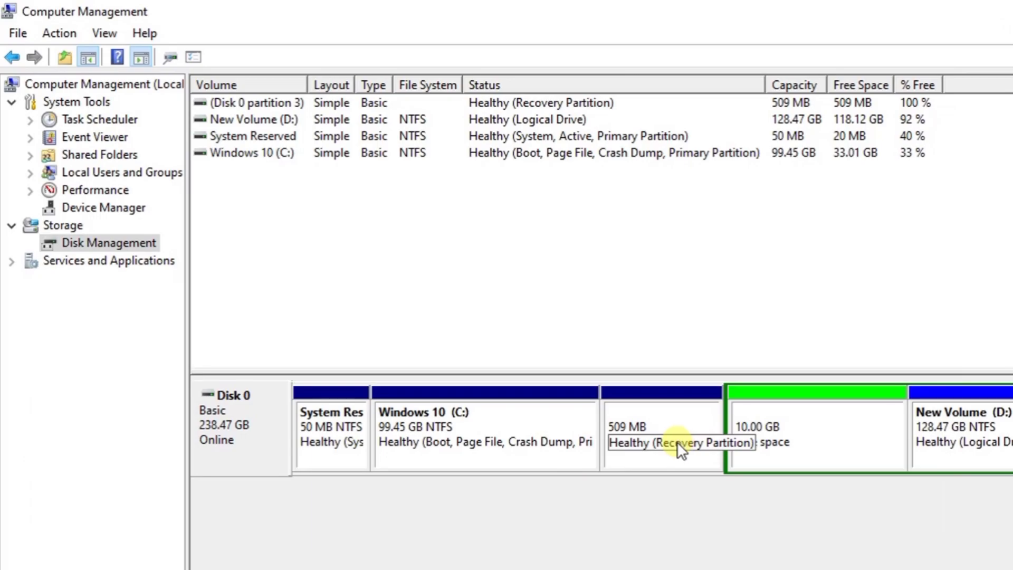
left_click(438, 566)
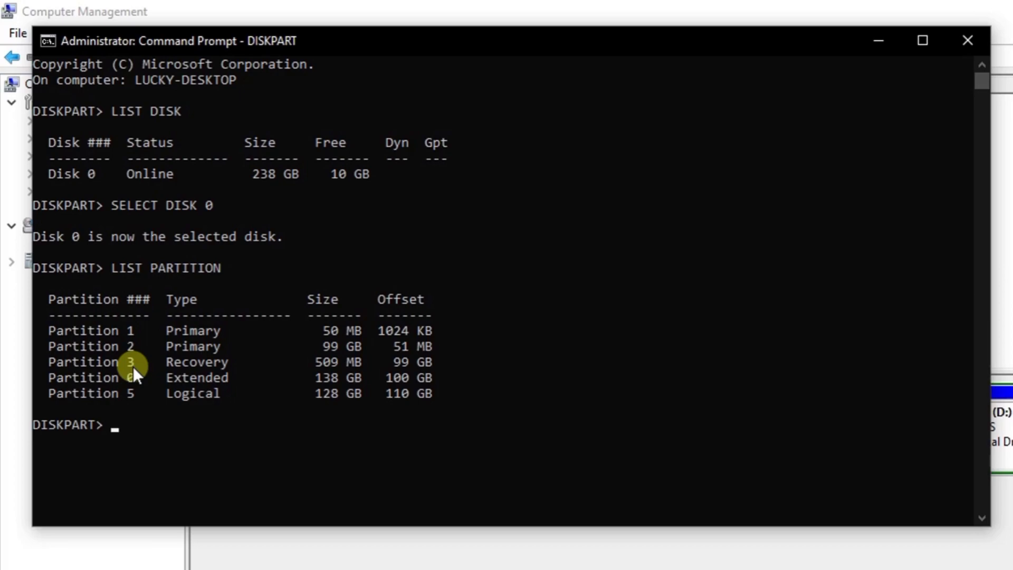
- Select recovery partition 3 in DiskPart and delete it with DELETE PARTITION OVERRIDE
type("SELECT PARTI")
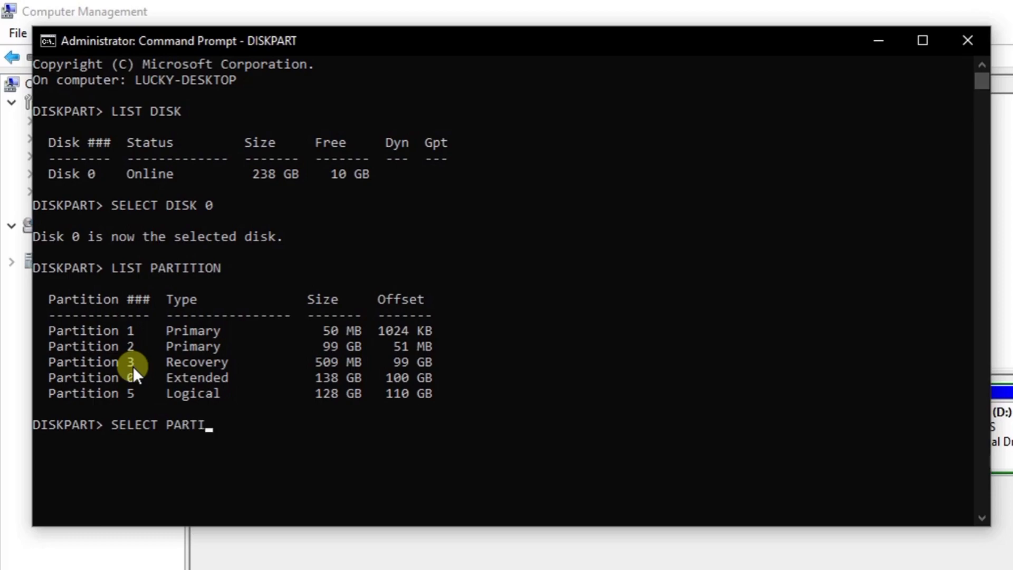
type("TION 3")
key("Return")
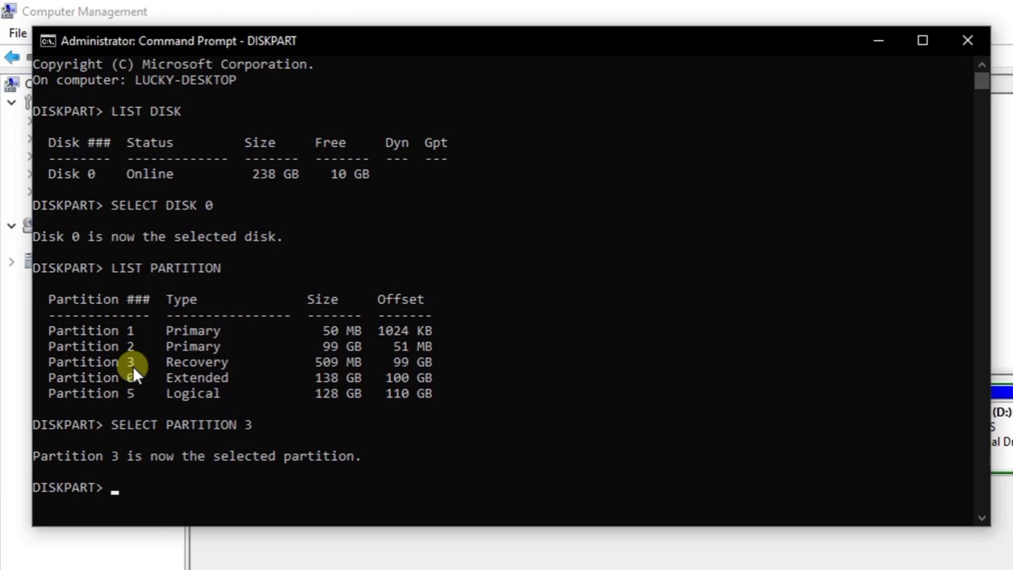
type("DELETE PARTI")
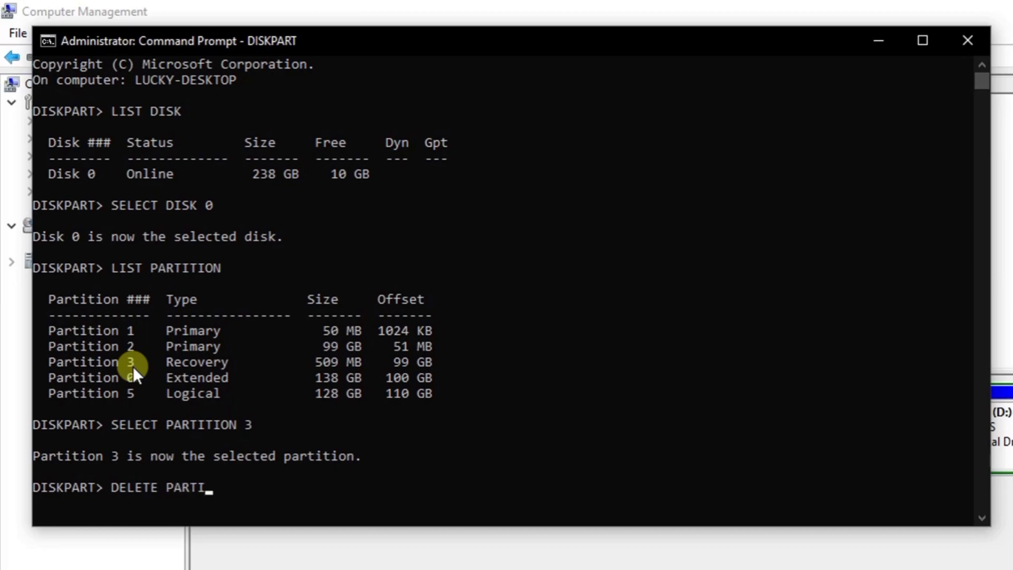
type("TION OVERRIDE")
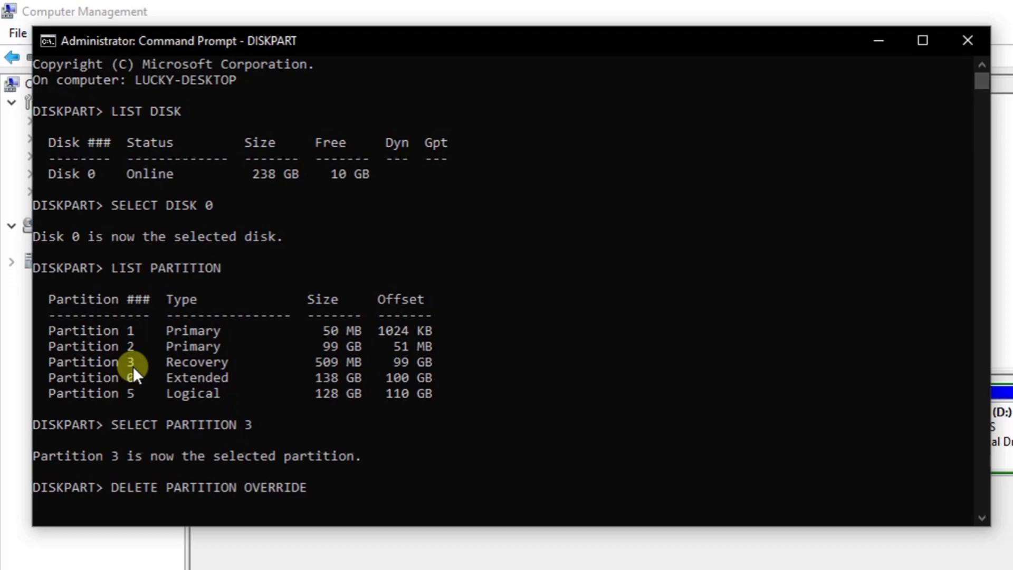
key("Return")
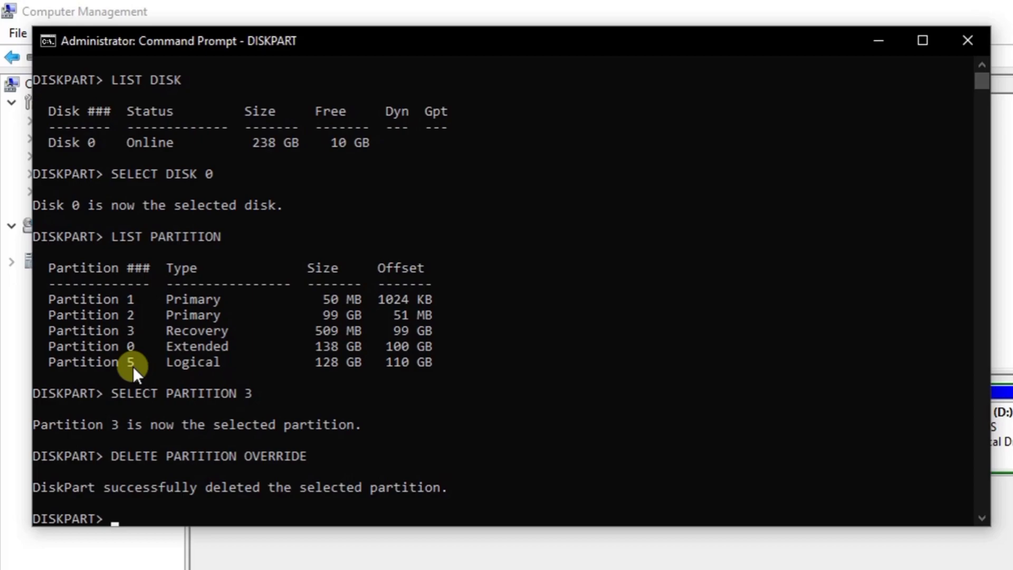
- Exit DiskPart and close the Command Prompt window to return to Disk Management
type("EXIT")
key("Return")
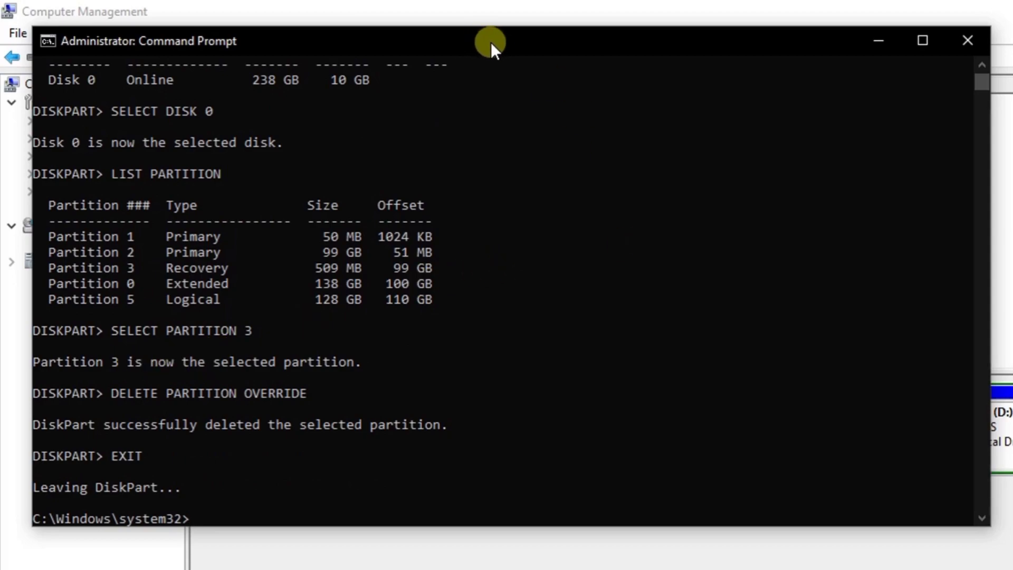
left_click(959, 42)
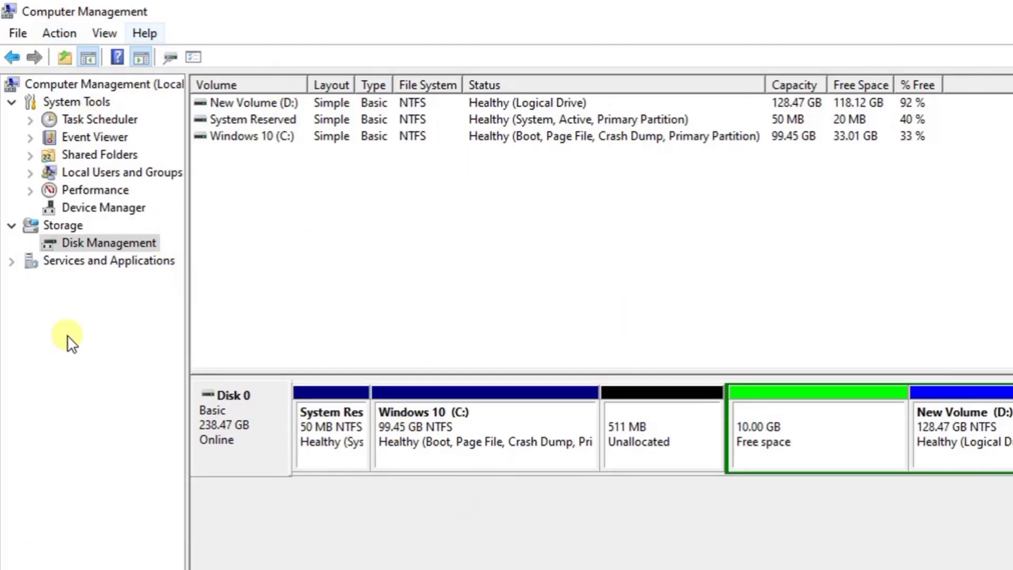
- Start extending the Windows 10 (C:) volume by opening the Extend Volume Wizard and moving it clear of the partition list
left_click(675, 443)
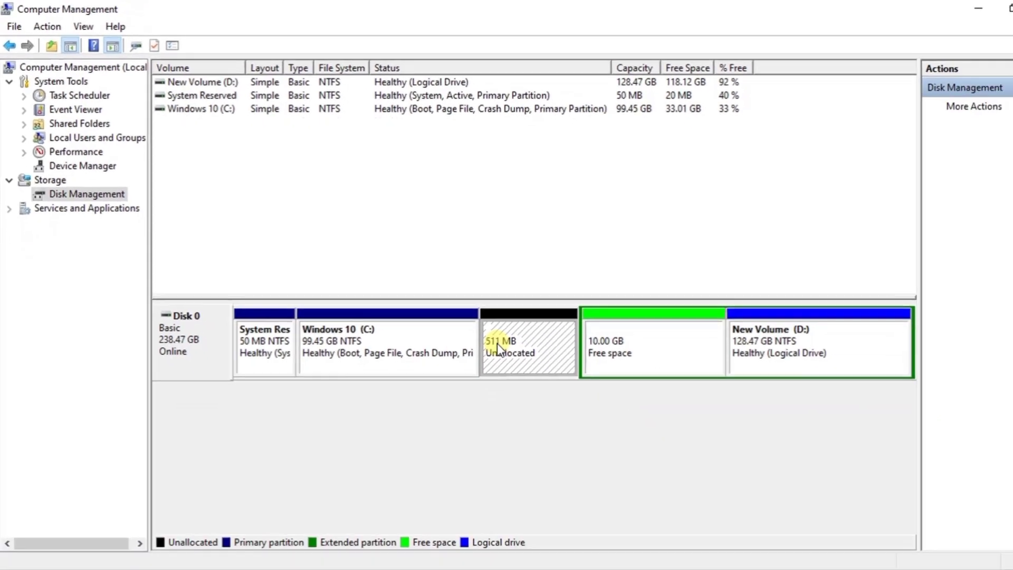
right_click(336, 324)
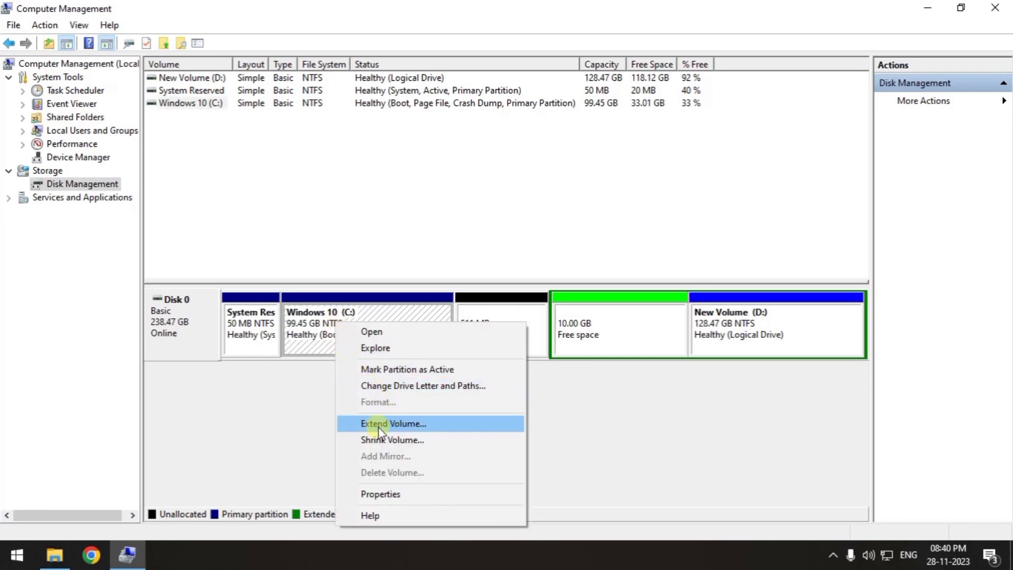
left_click(442, 425)
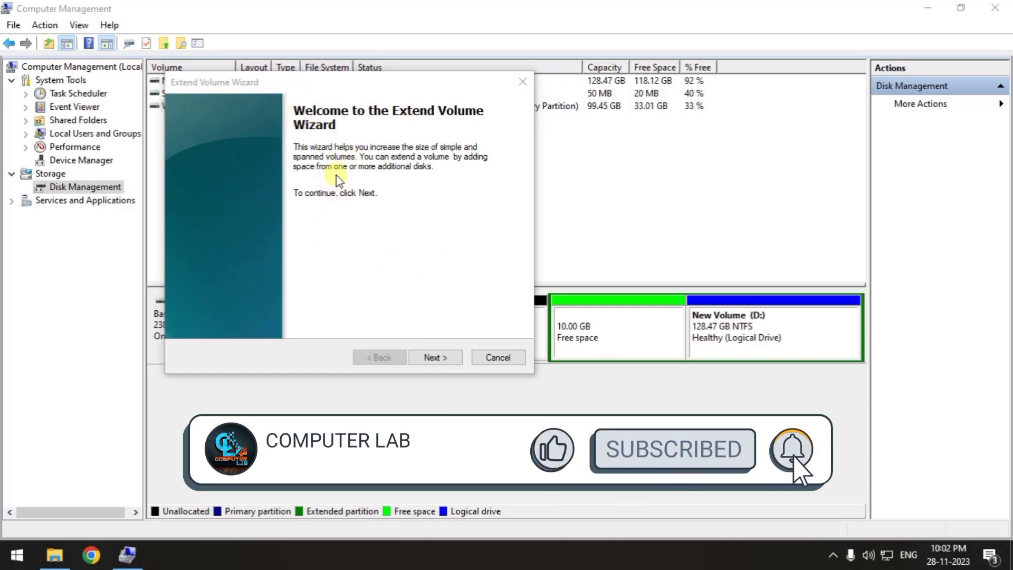
left_click(323, 86)
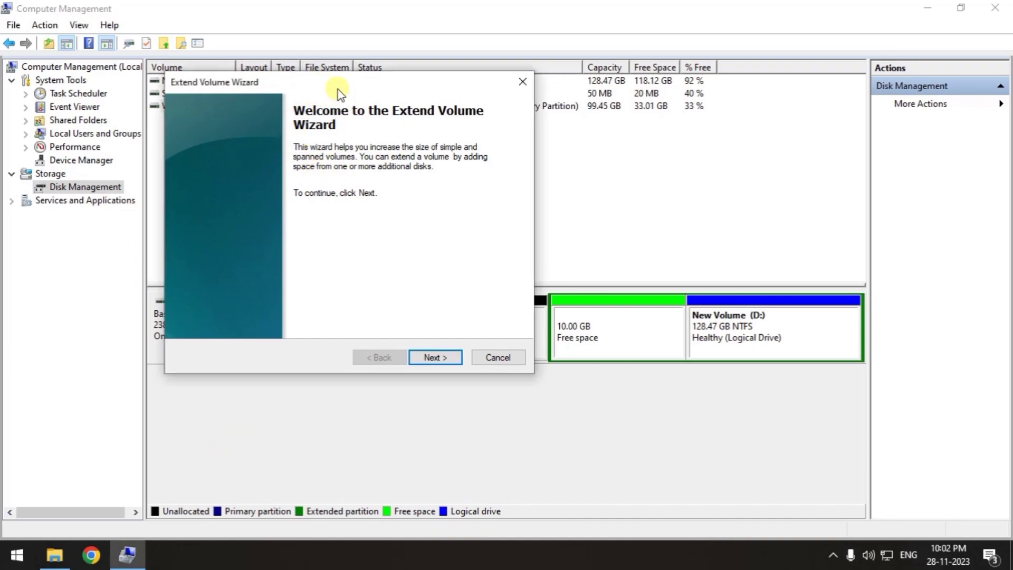
left_click_drag(342, 92, 431, 97)
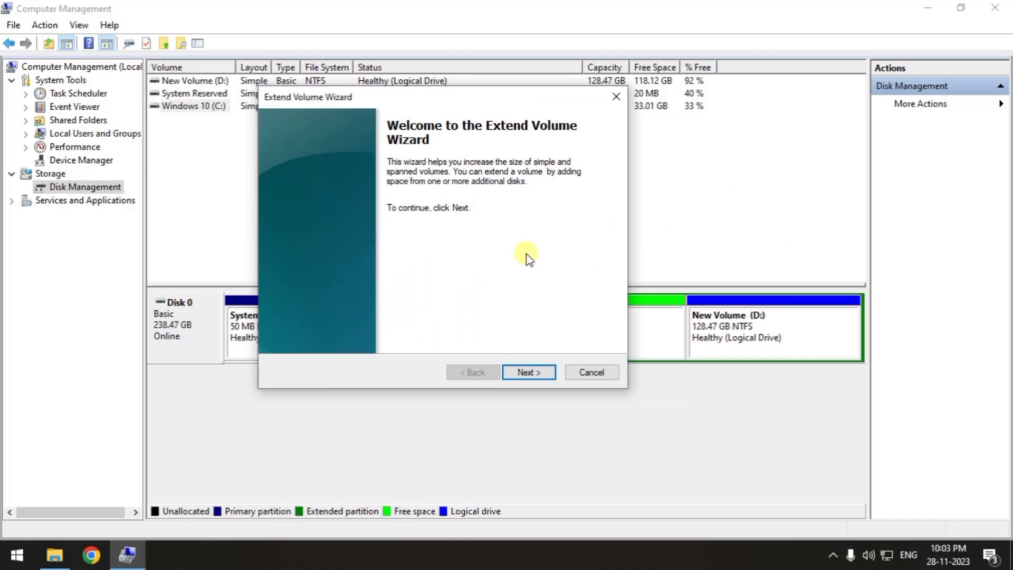